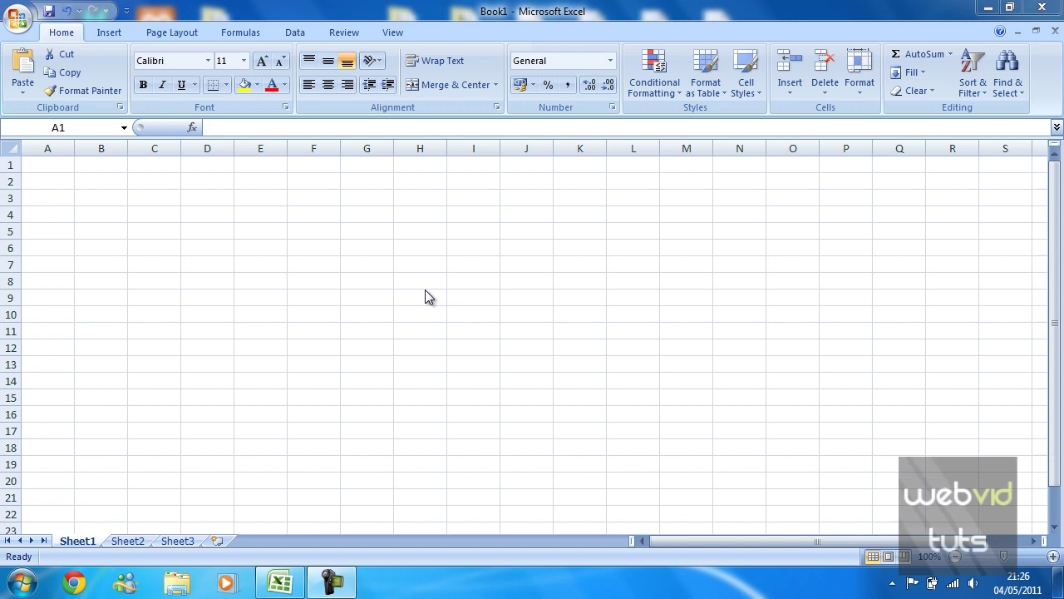
- Enter 1 in cell B1 and 2 in cell C1
left_click(72, 167)
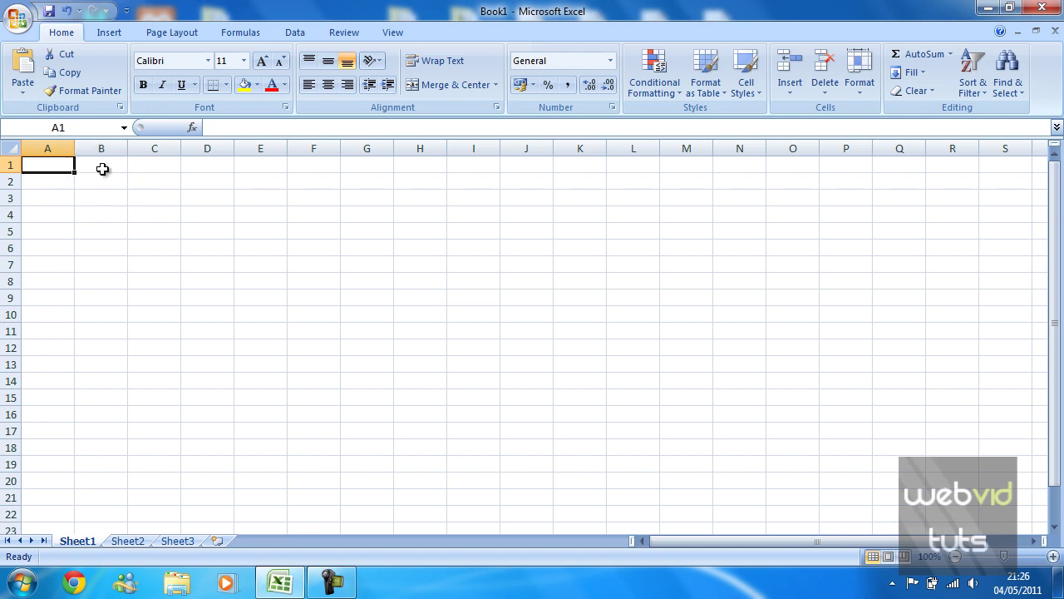
left_click(105, 169)
type("1")
left_click(159, 165)
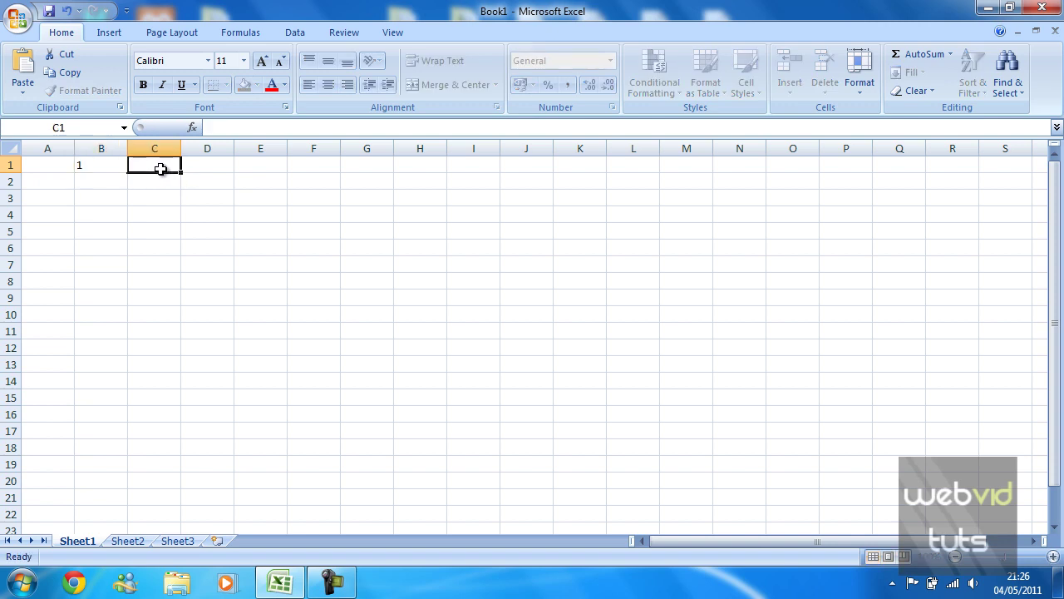
type("2")
left_click(64, 165)
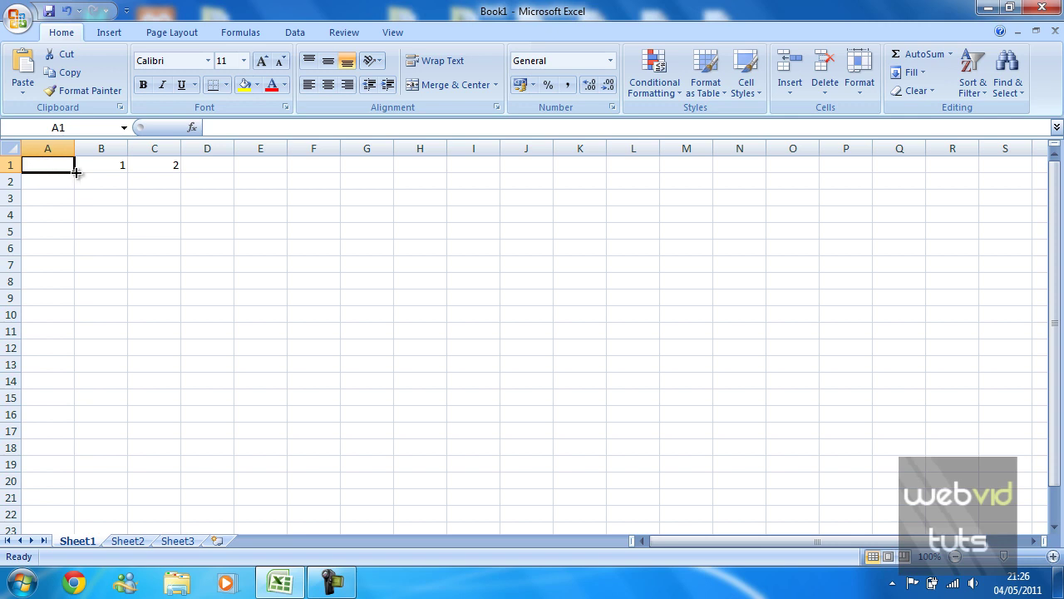
- Clear the stray equals sign from A1 and start editing A1 in the formula bar
type("=")
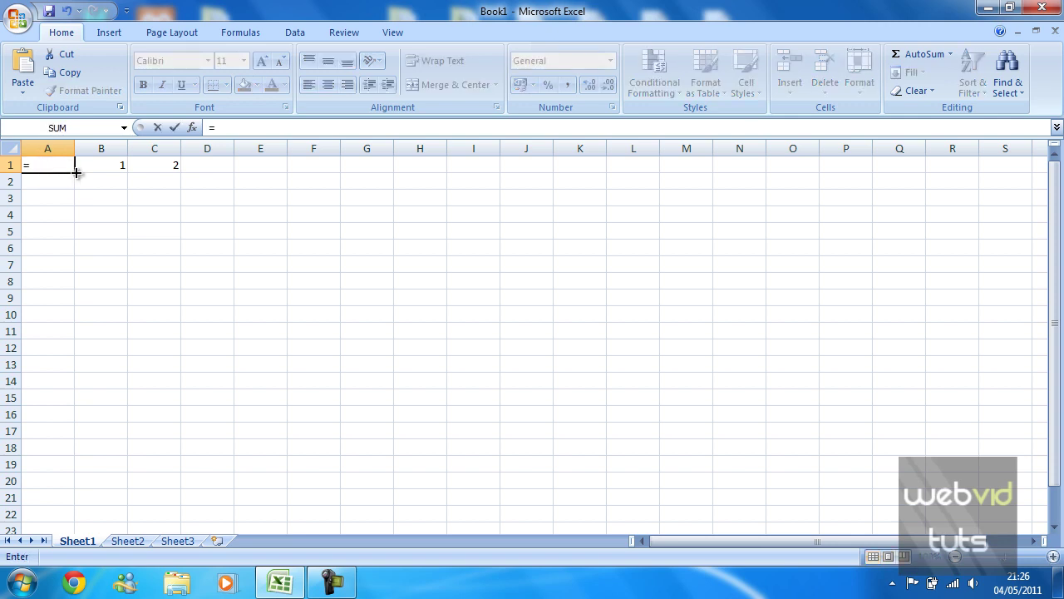
key("Escape")
key("Return")
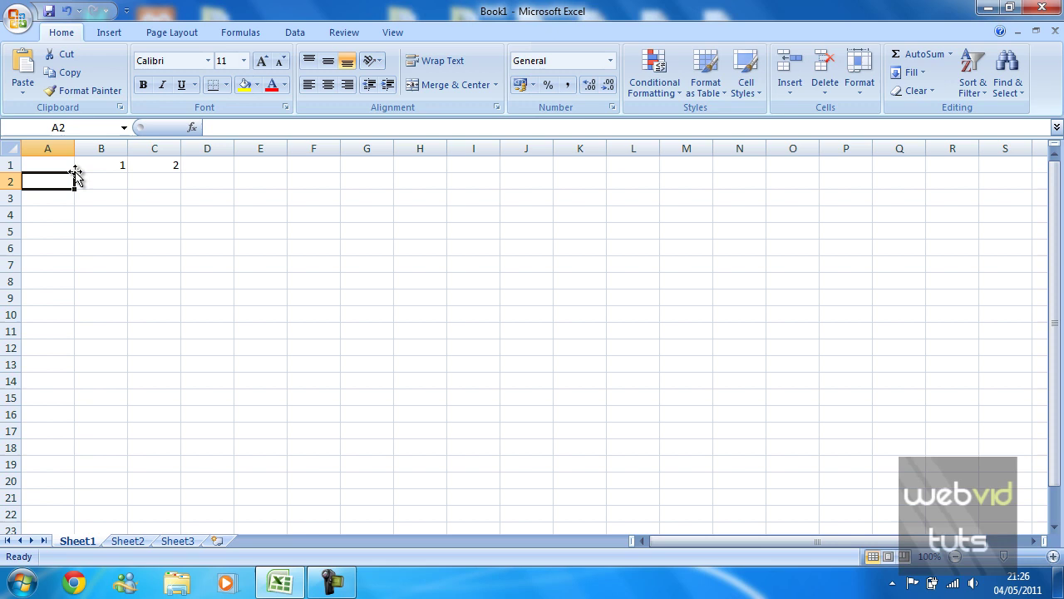
double_click(52, 165)
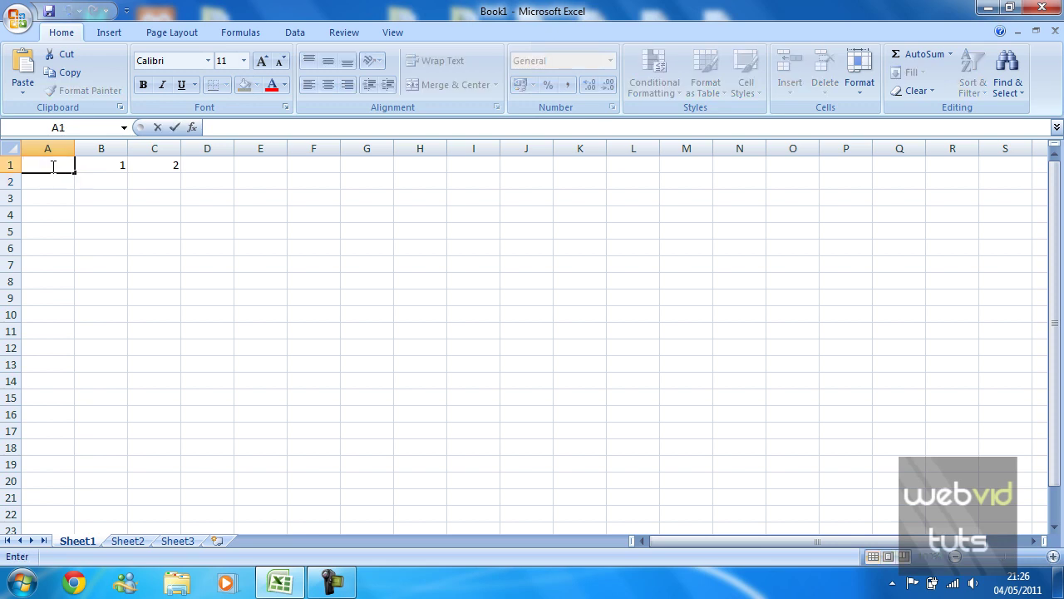
type("=")
key("BackSpace")
key("Return")
left_click(55, 164)
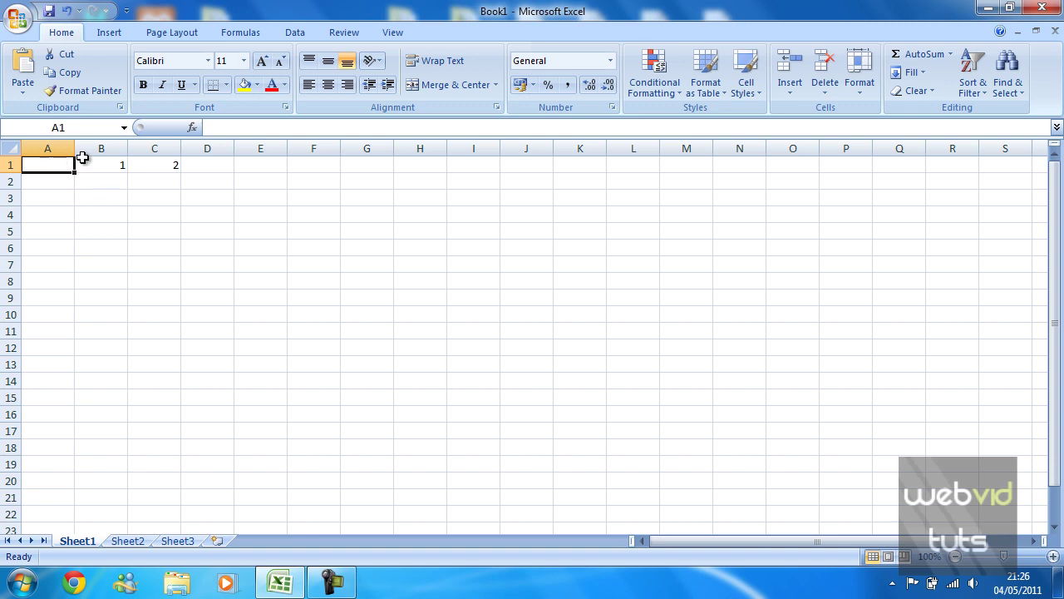
left_click(209, 127)
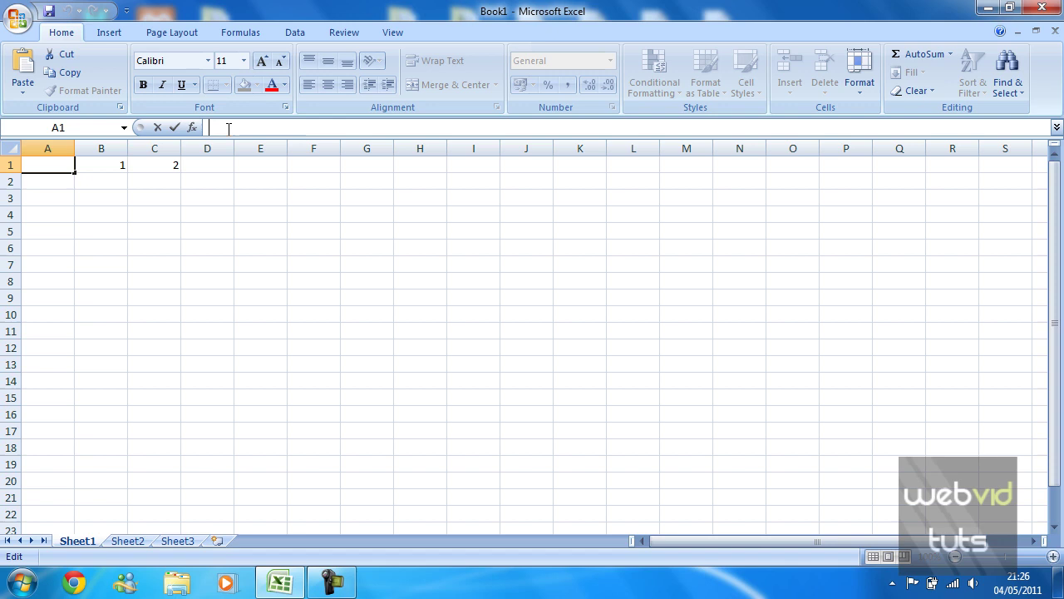
- Type the IF formula =if(B1<C1, "Its Lovwer", "Its Higher) into A1
type("=i")
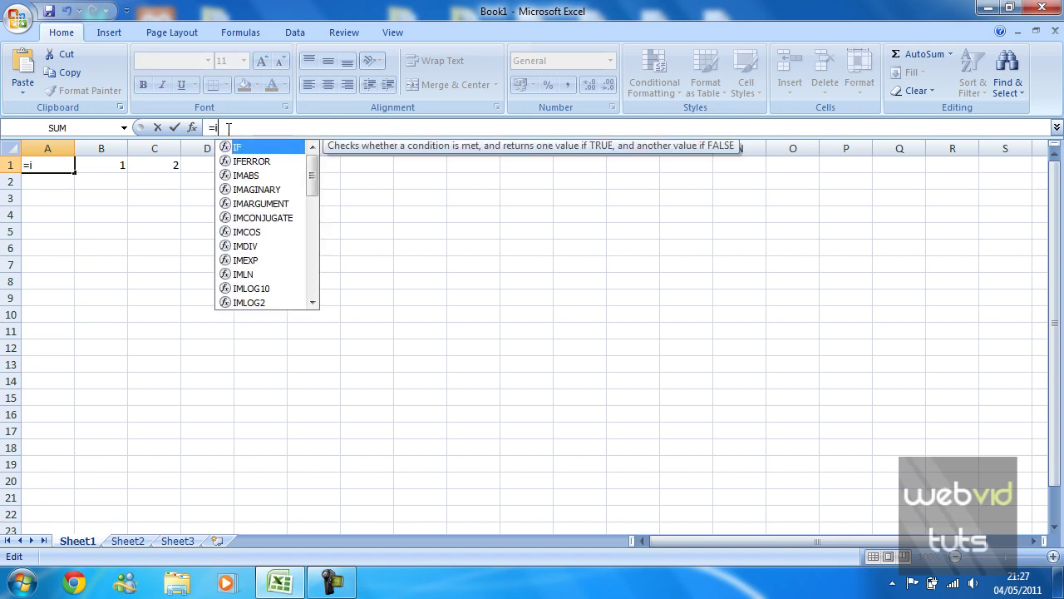
type("f(")
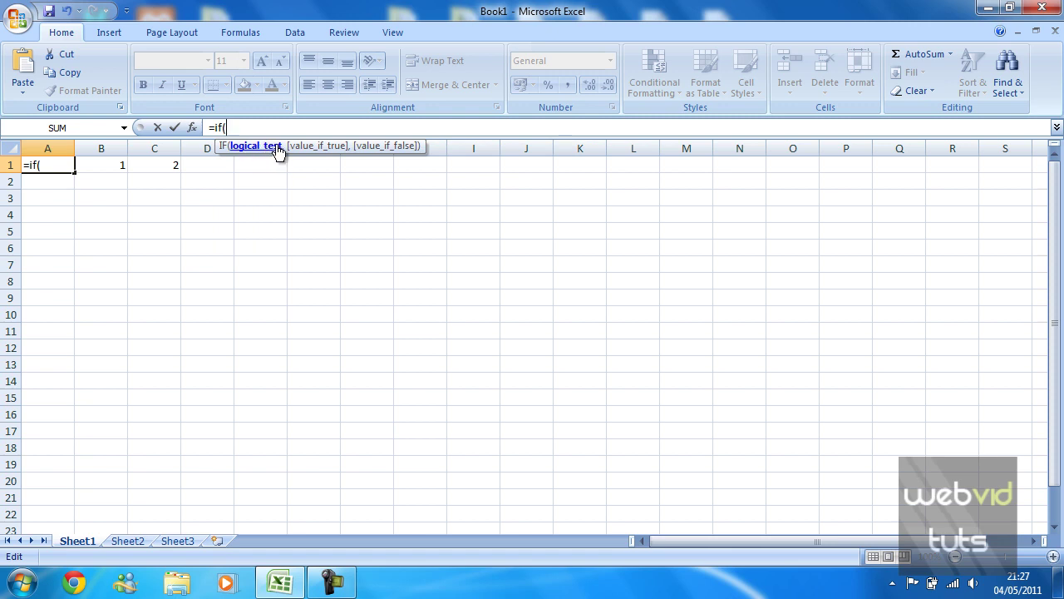
left_click(113, 165)
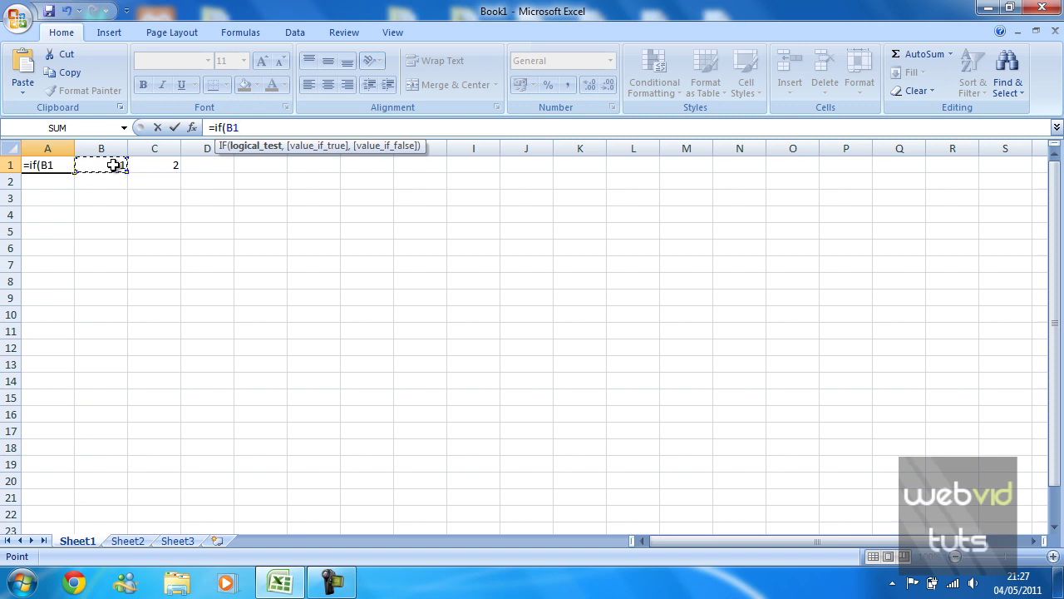
type("<")
left_click(154, 166)
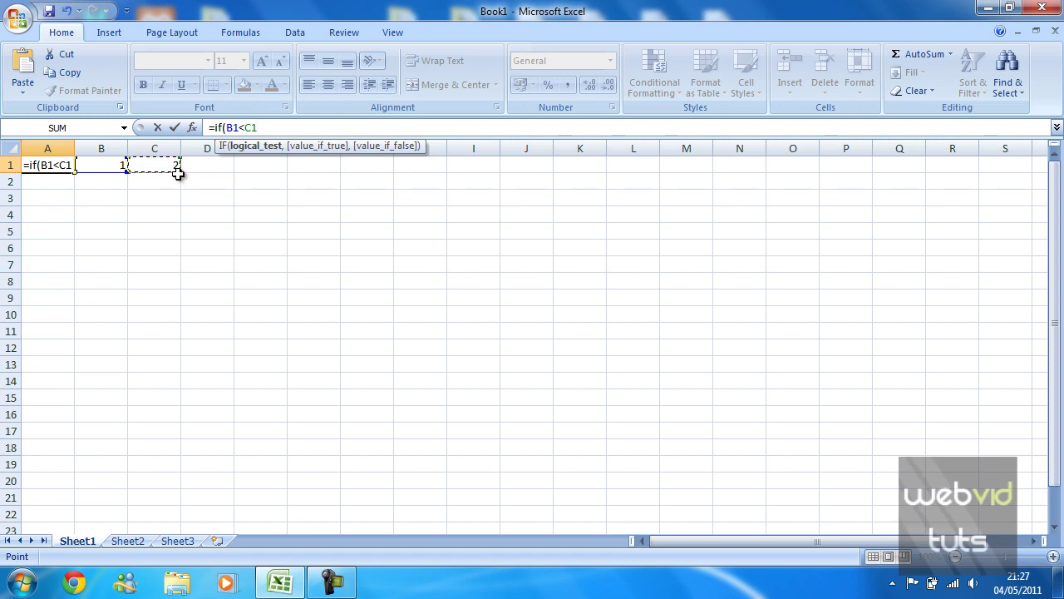
type(",")
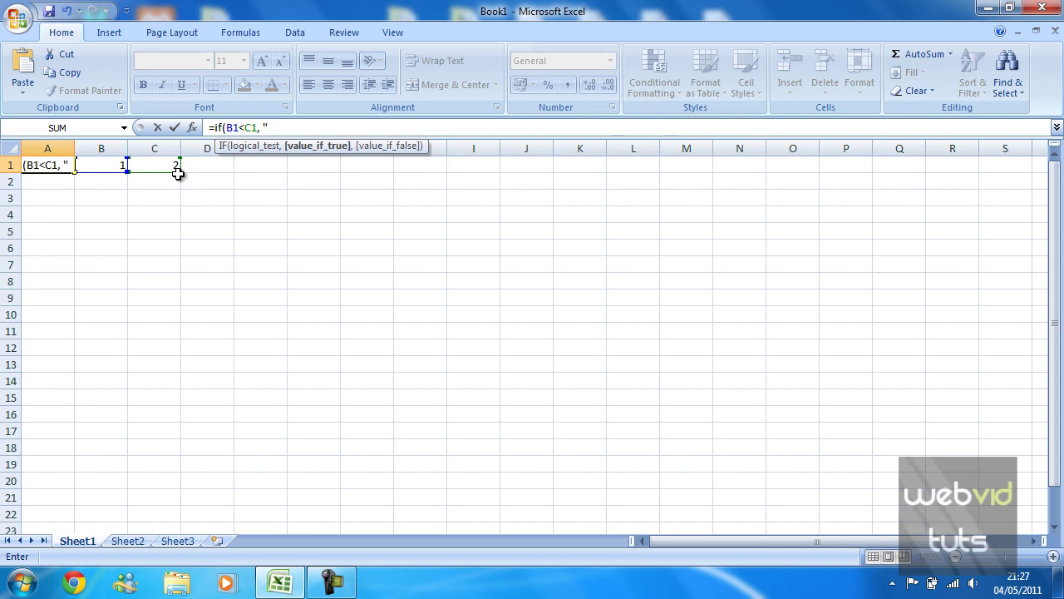
type(" \"Its Lovwer\", ")
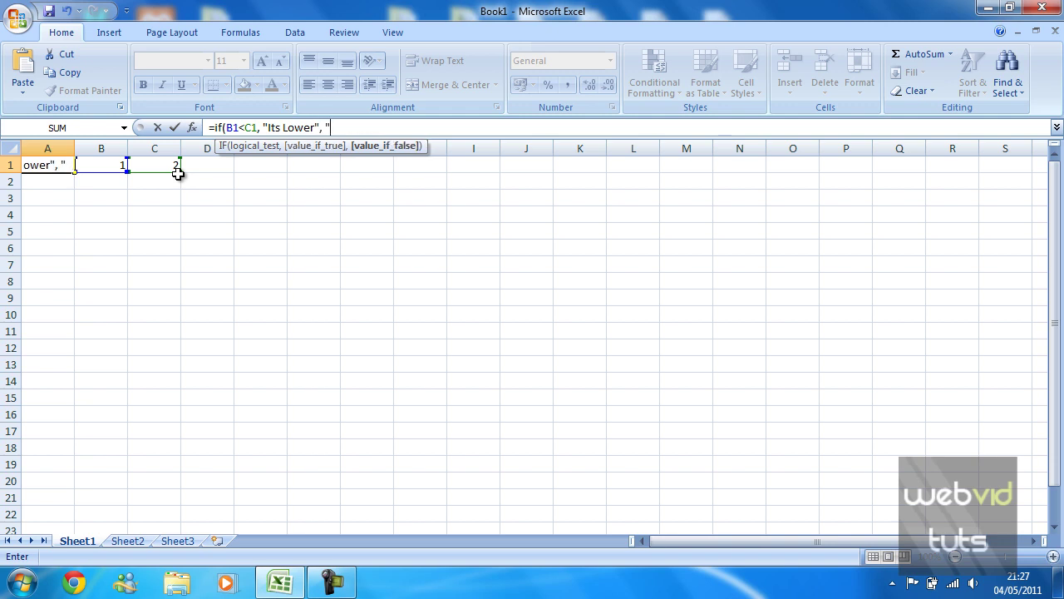
type("\"Its Higher")
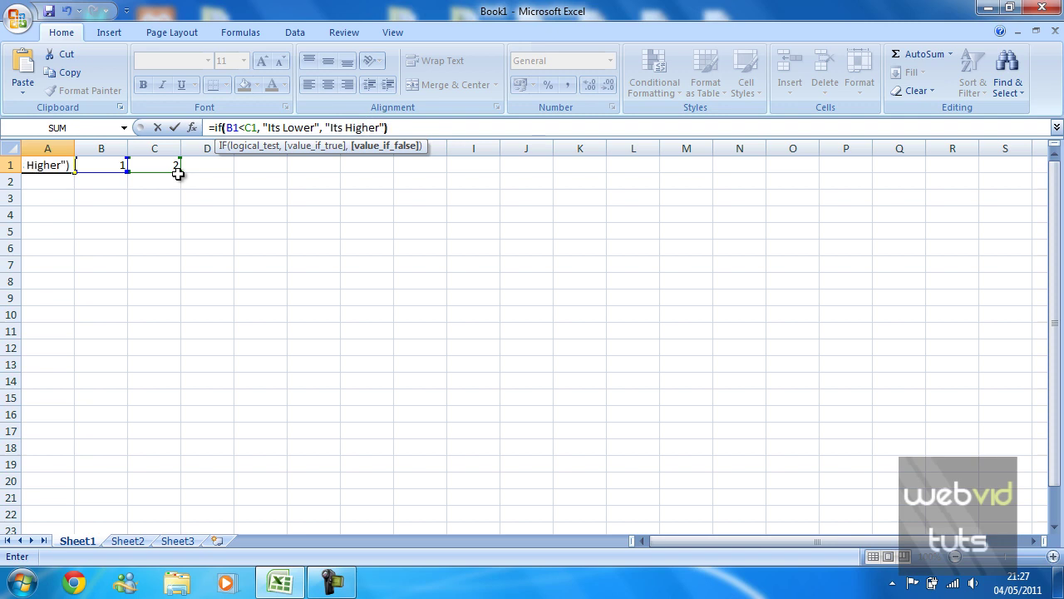
- Review the B1<C1 condition and both result strings, then commit the formula so A1 shows Its Lower
left_click(234, 127)
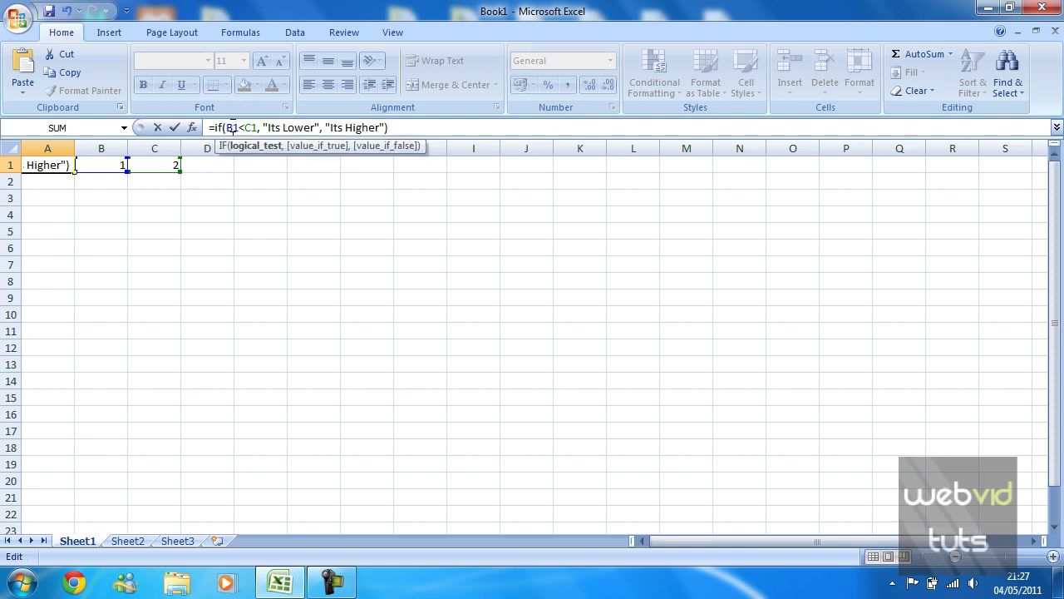
left_click(281, 127)
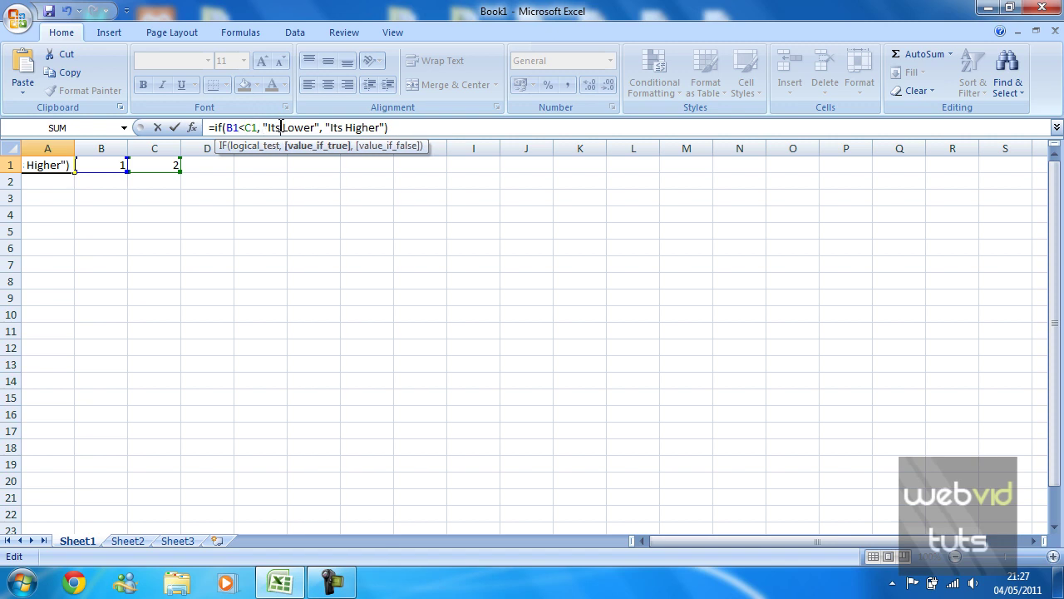
left_click(362, 127)
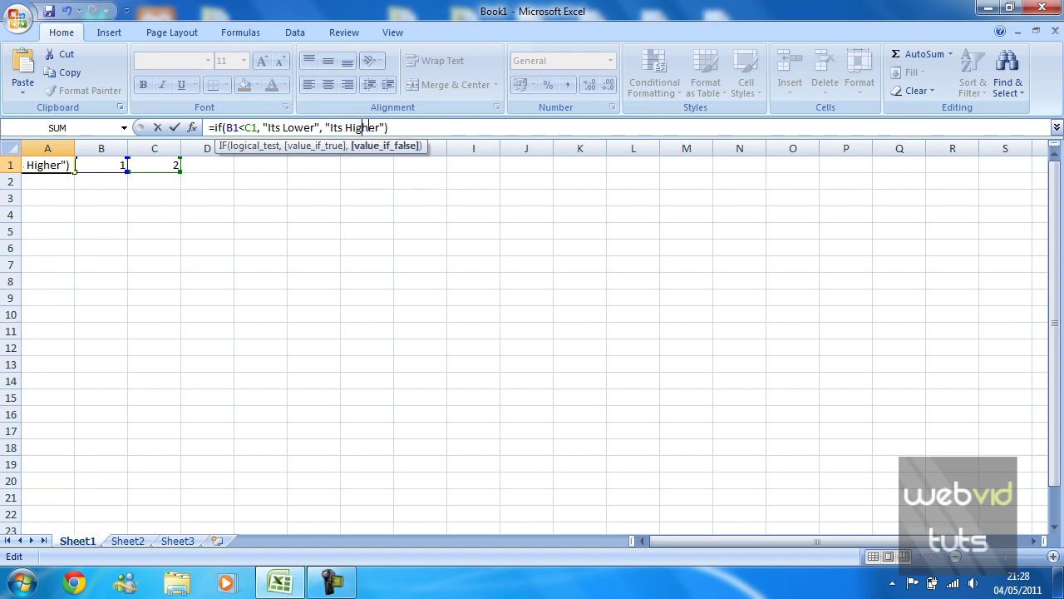
key("Return")
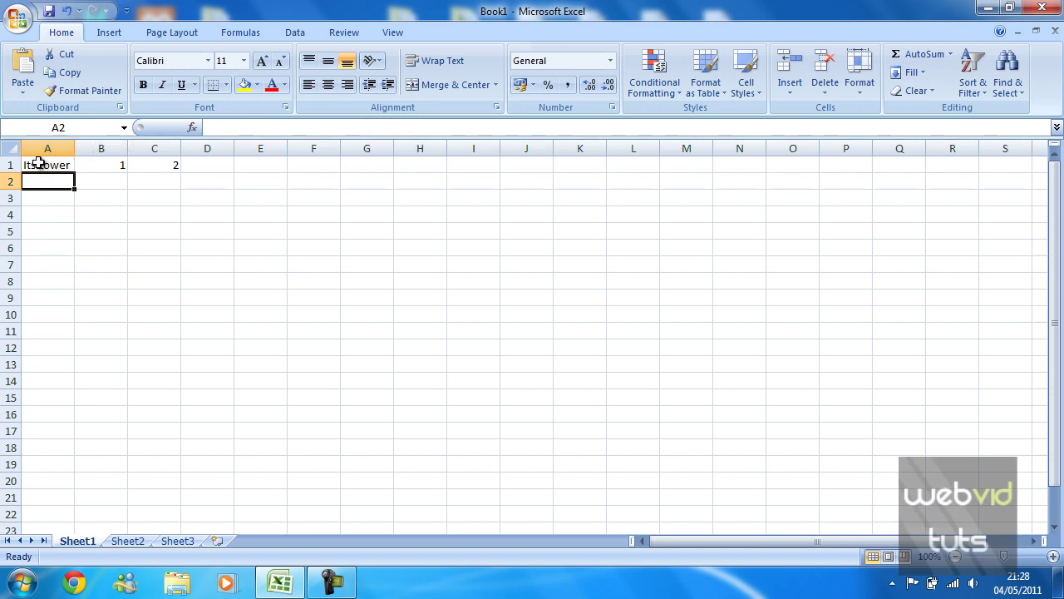
- Change C1's value to 0
left_click(123, 163)
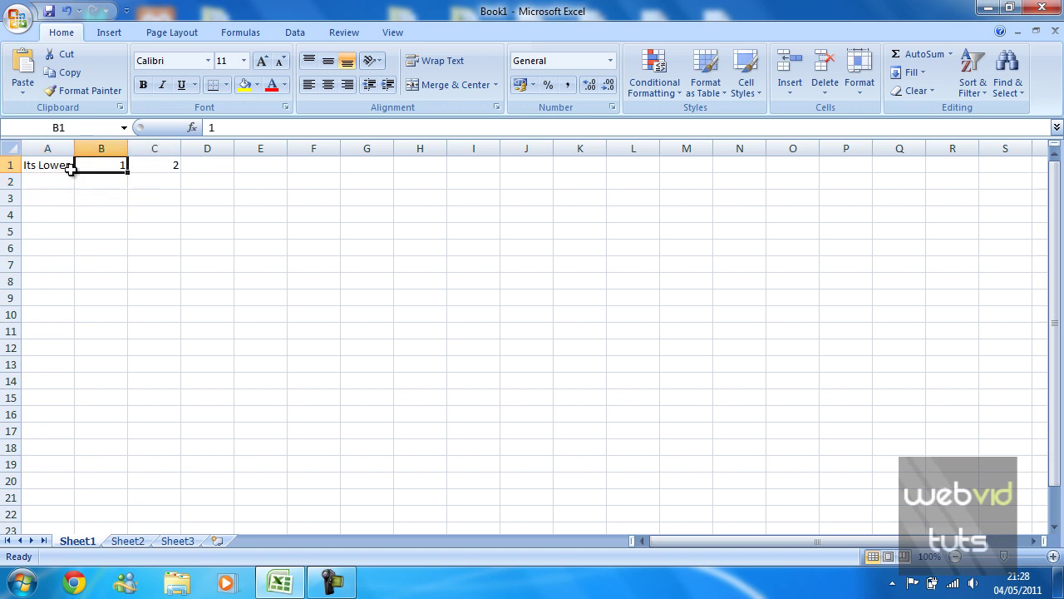
left_click(176, 167)
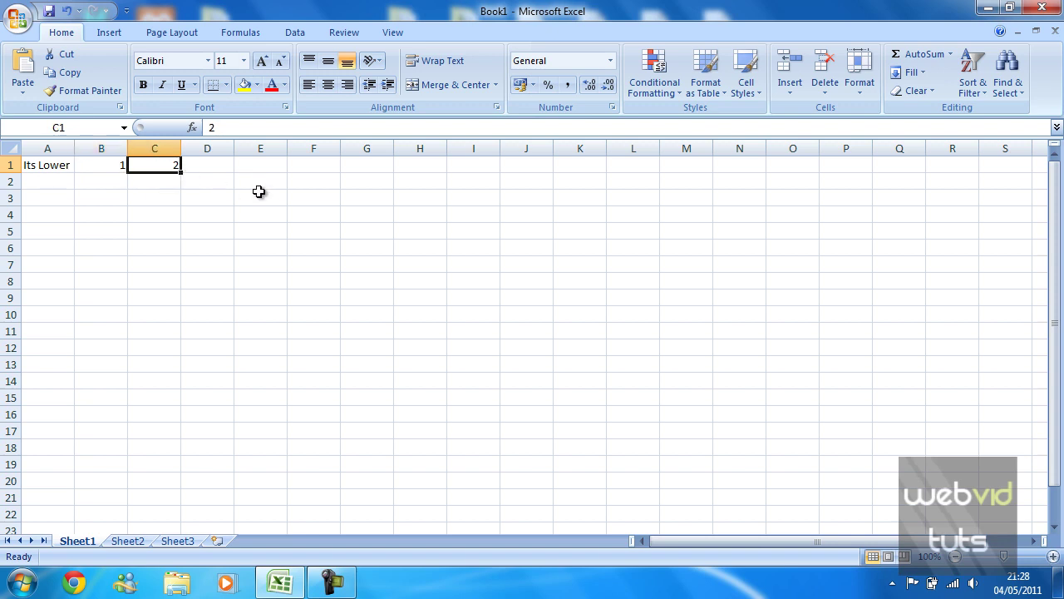
type("0")
key("Return")
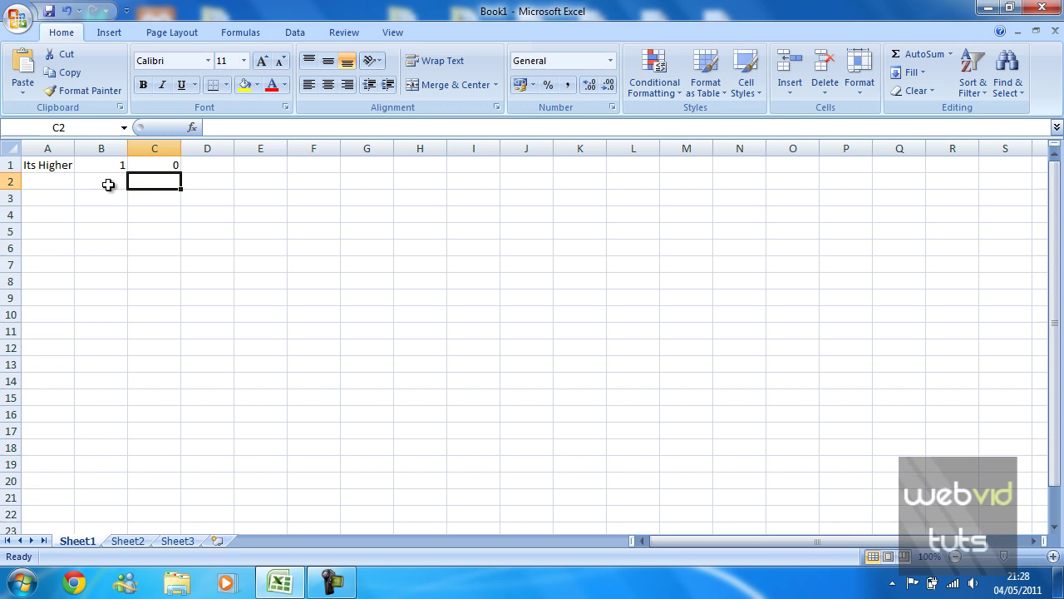
left_click(69, 183)
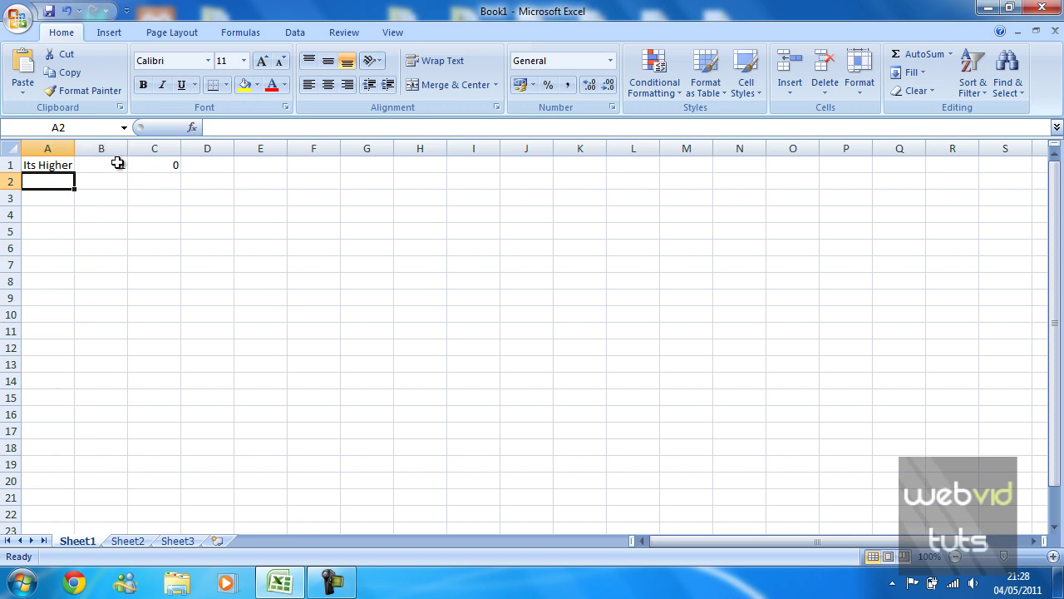
- Set C1 to 300 and B1 to 301 so A1 reads Its Higher
left_click(174, 167)
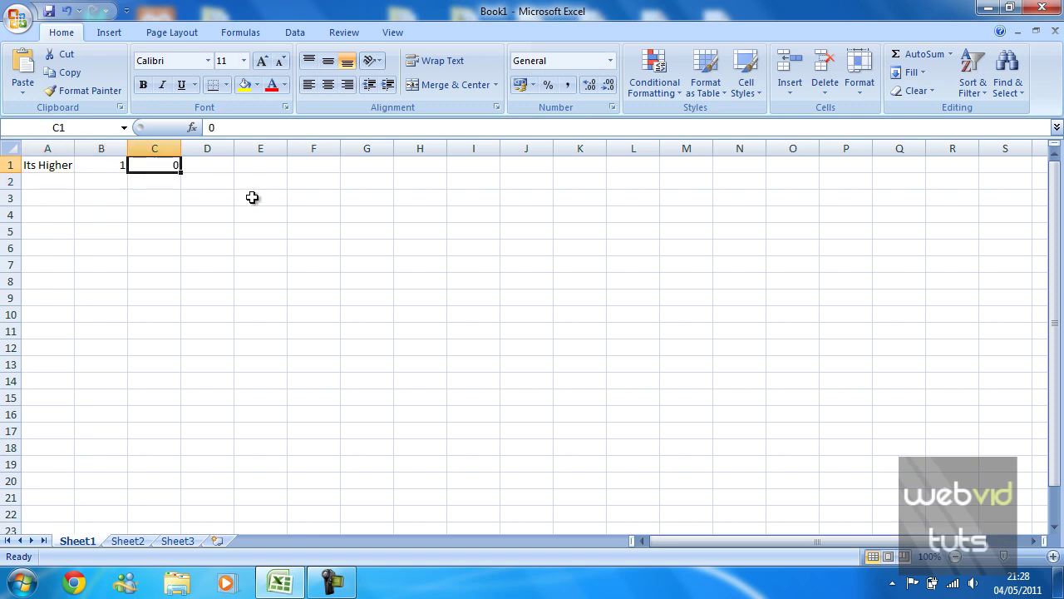
type("300")
key("Return")
key("Left")
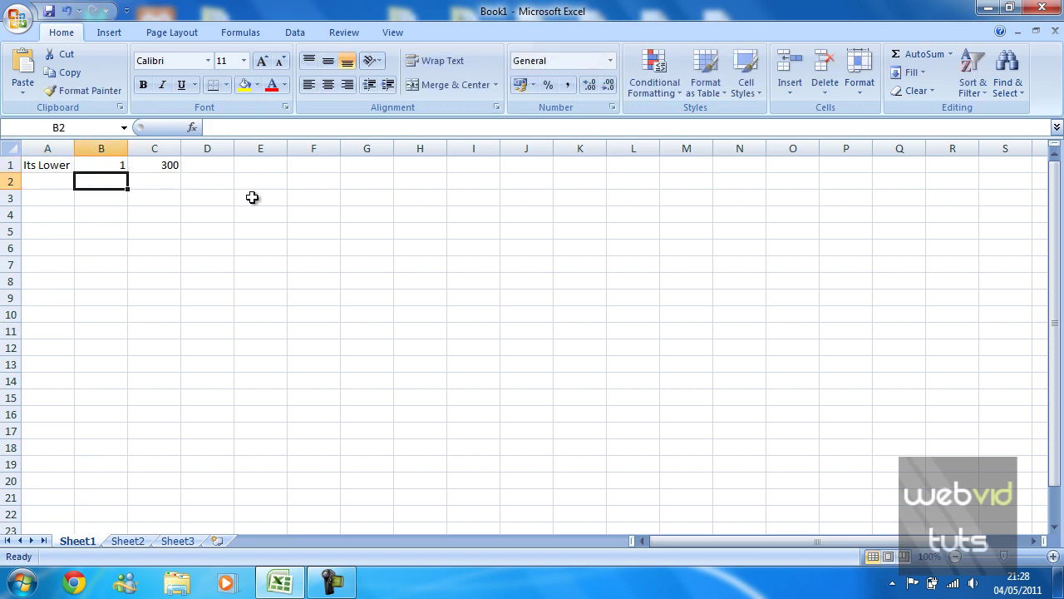
key("Up")
type("301")
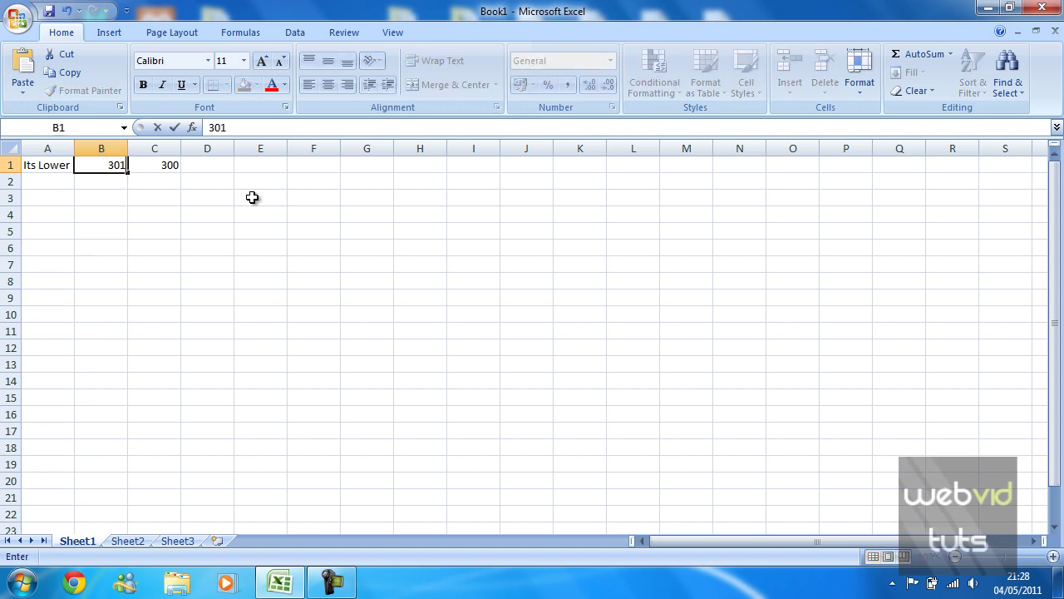
key("Return")
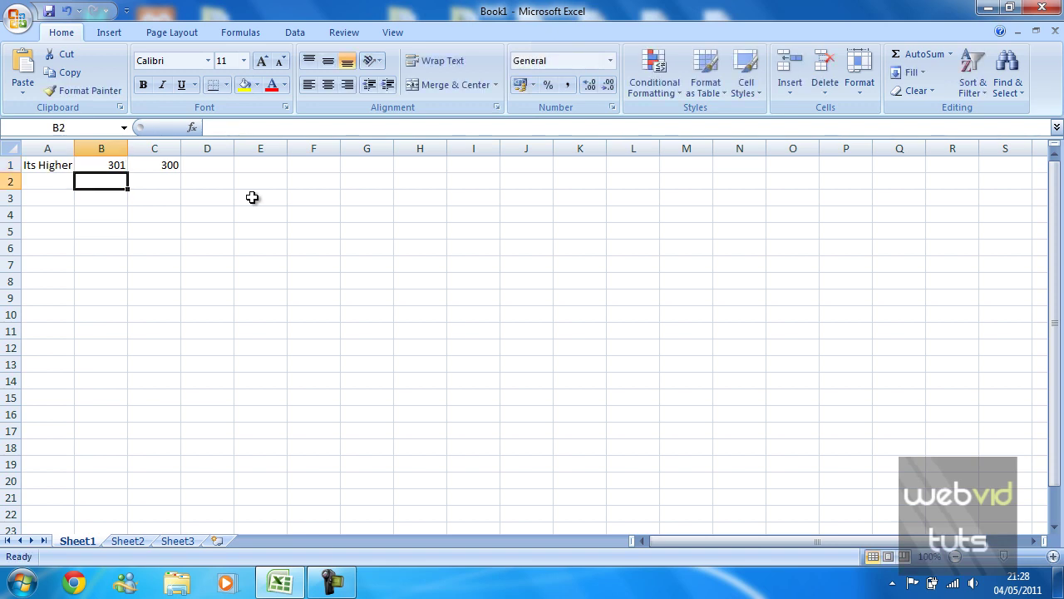
left_click(65, 178)
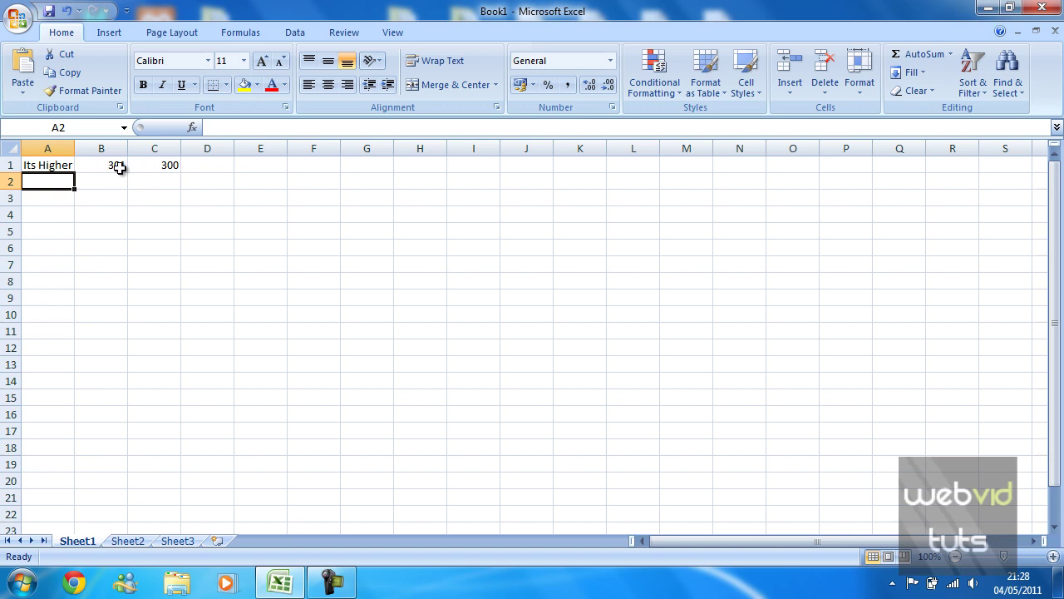
- Change A1's condition from B1<C1 to B1>C1
left_click(58, 165)
left_click(247, 129)
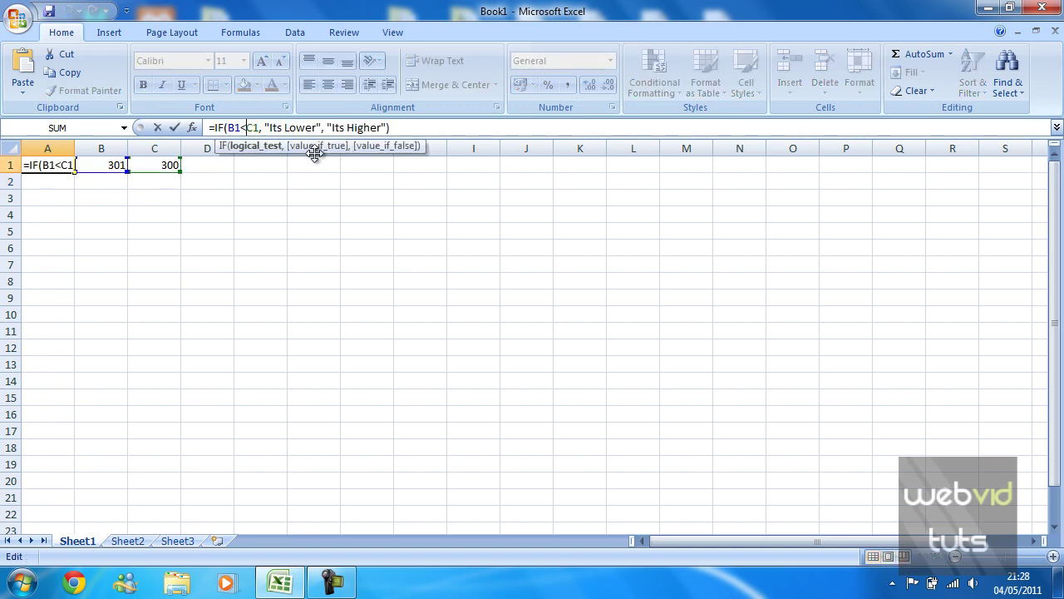
key("BackSpace")
type(">")
key("Return")
- Swap A1's result strings so true returns "Its Higher" and false returns "Its Lower"
left_click(86, 164)
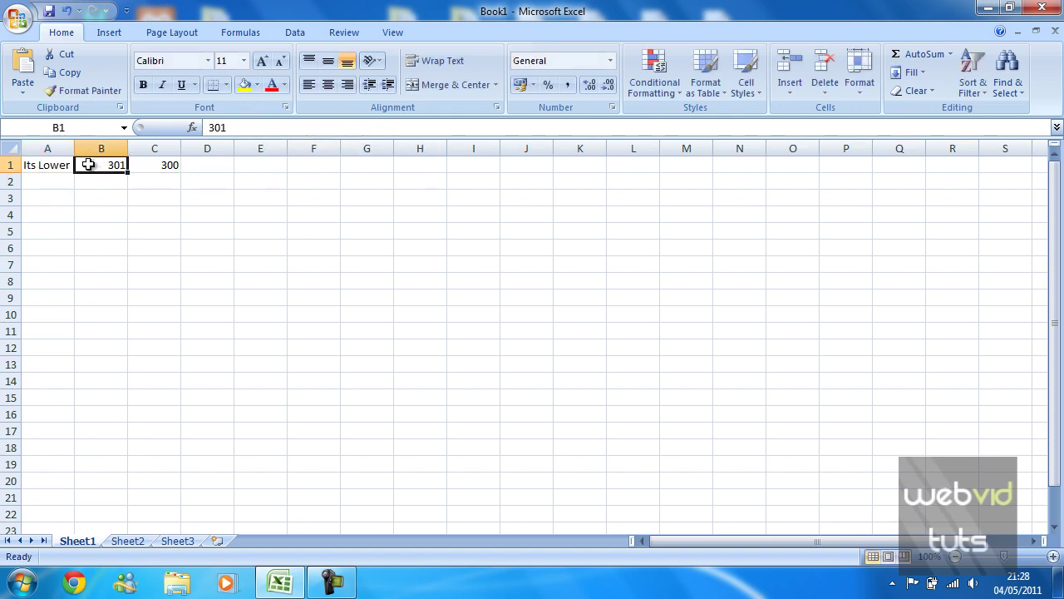
left_click(64, 165)
double_click(301, 127)
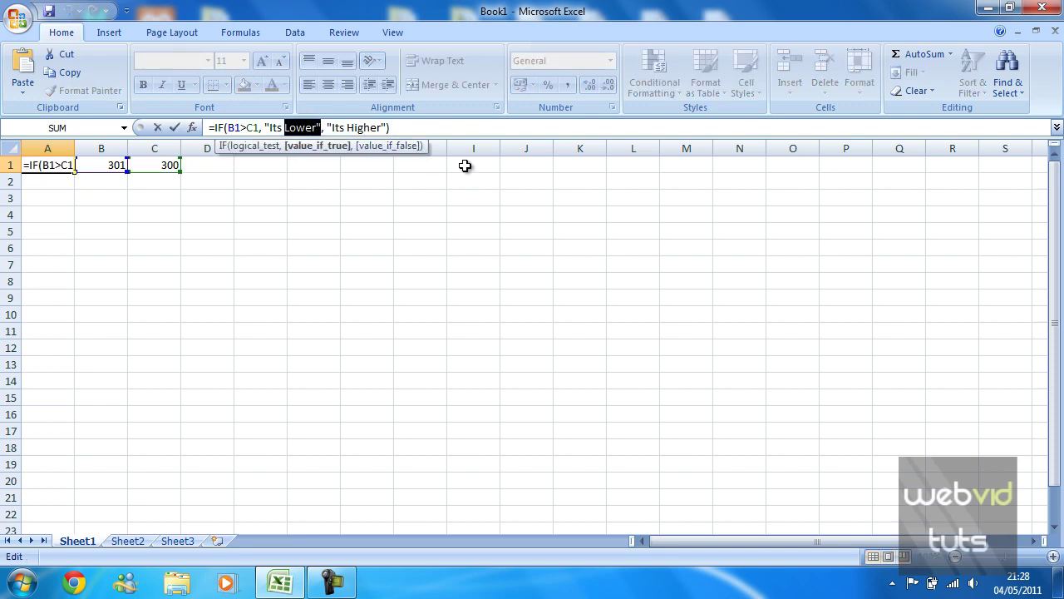
key("Right")
key("BackSpace")
key("BackSpace")
key("BackSpace")
key("BackSpace")
key("BackSpace")
type("Hig")
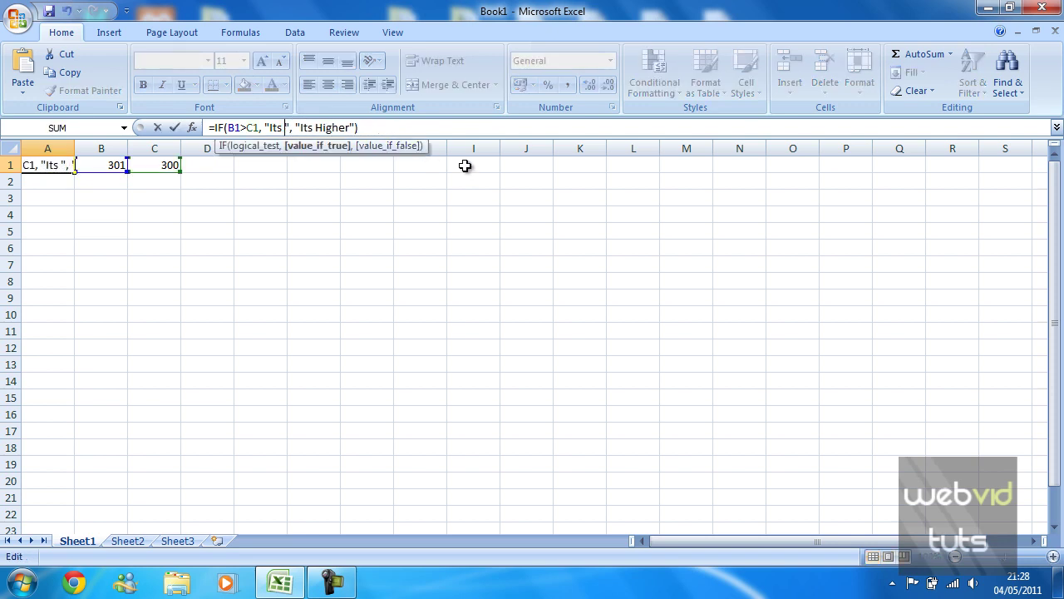
type("her")
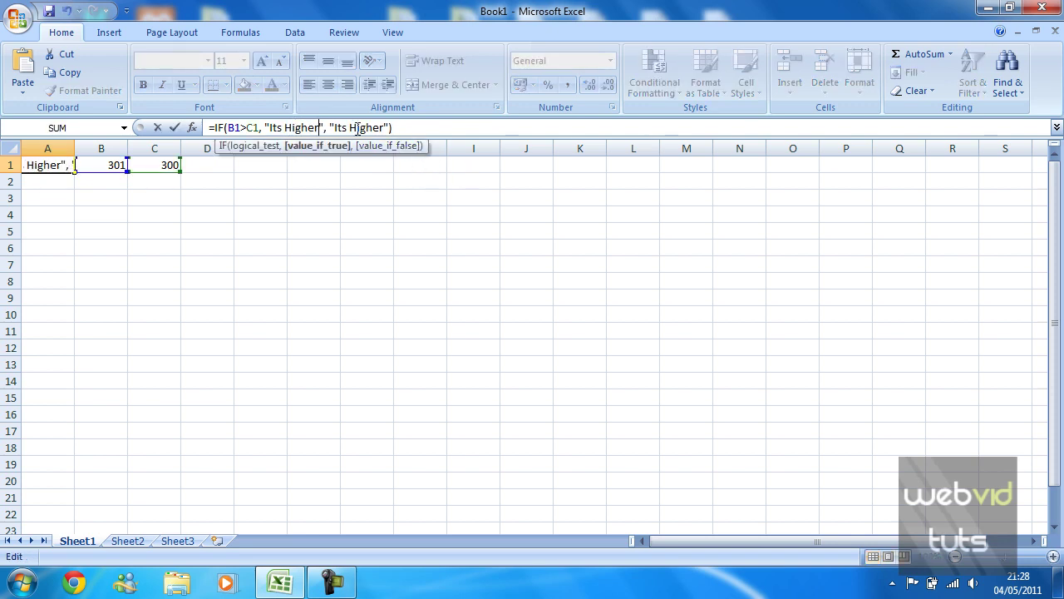
left_click_drag(349, 127, 391, 127)
type("Lower")
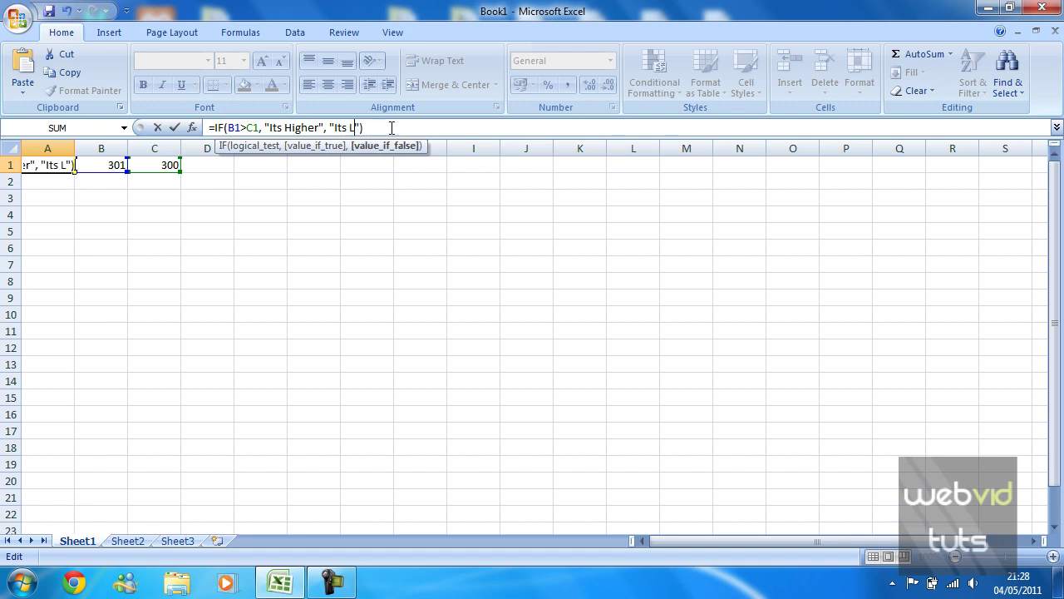
key("Return")
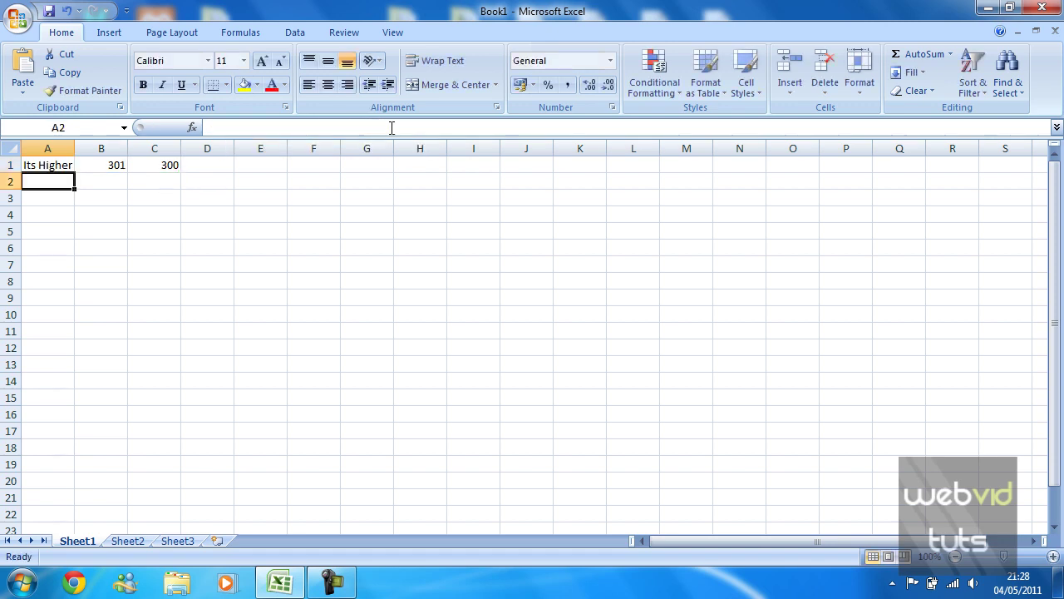
- Enter 302 in C1 and confirm A1 now displays Its Lower
left_click(112, 165)
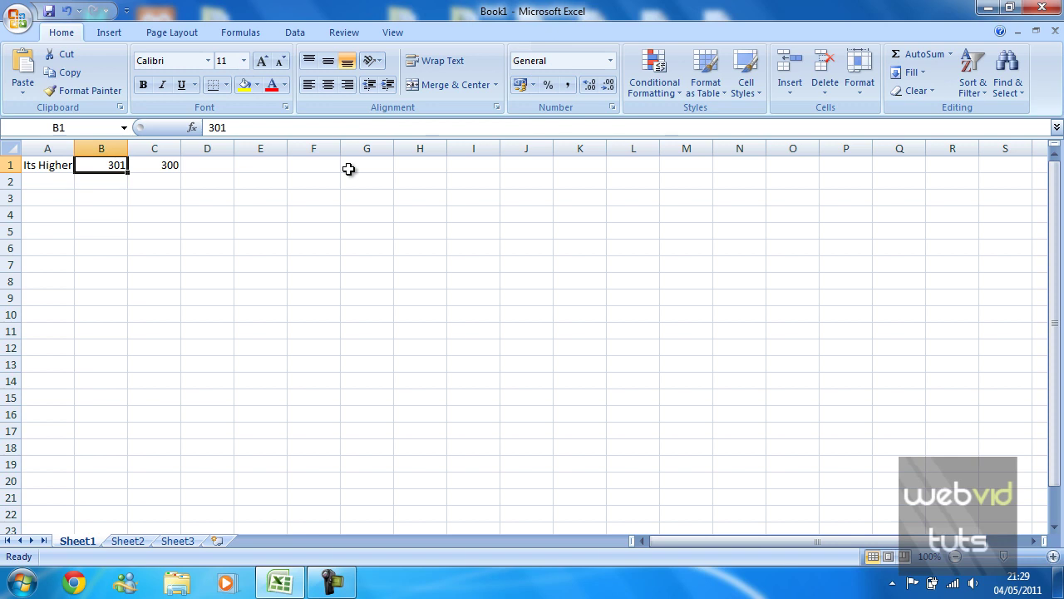
left_click(58, 164)
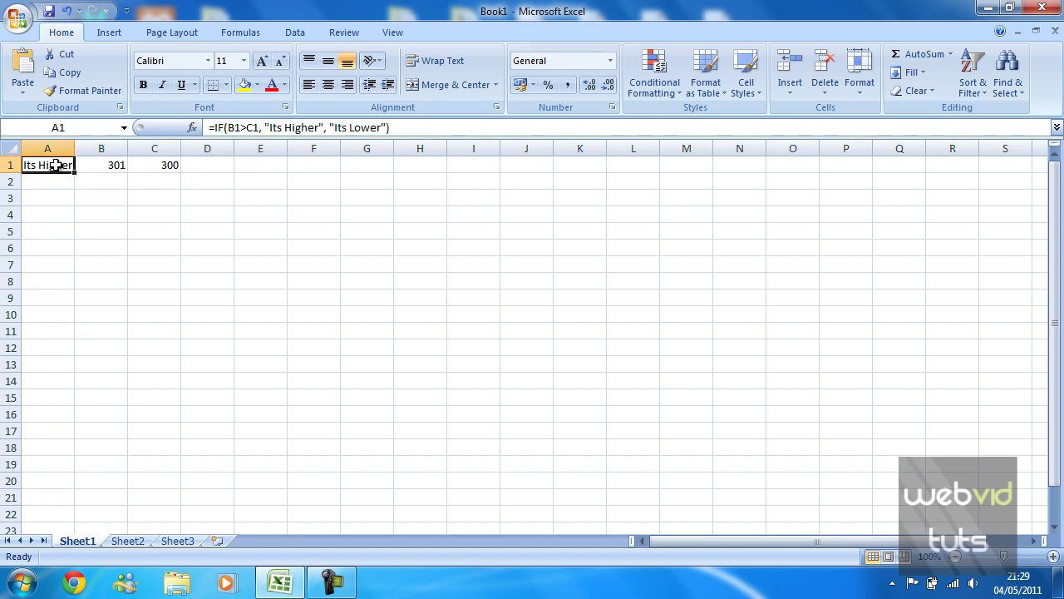
key("Down")
left_click(115, 167)
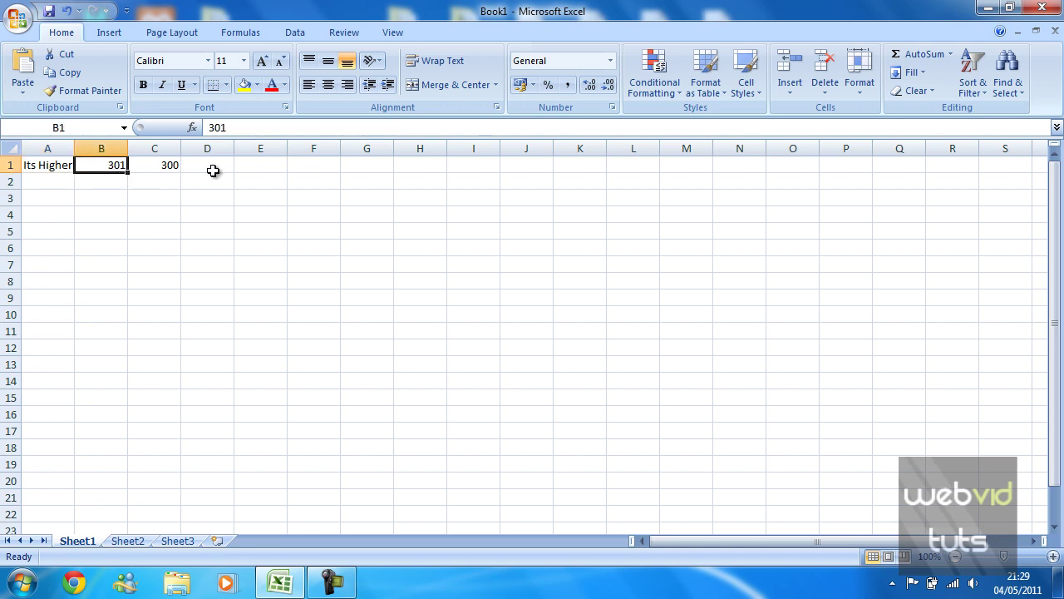
left_click(166, 167)
type("302")
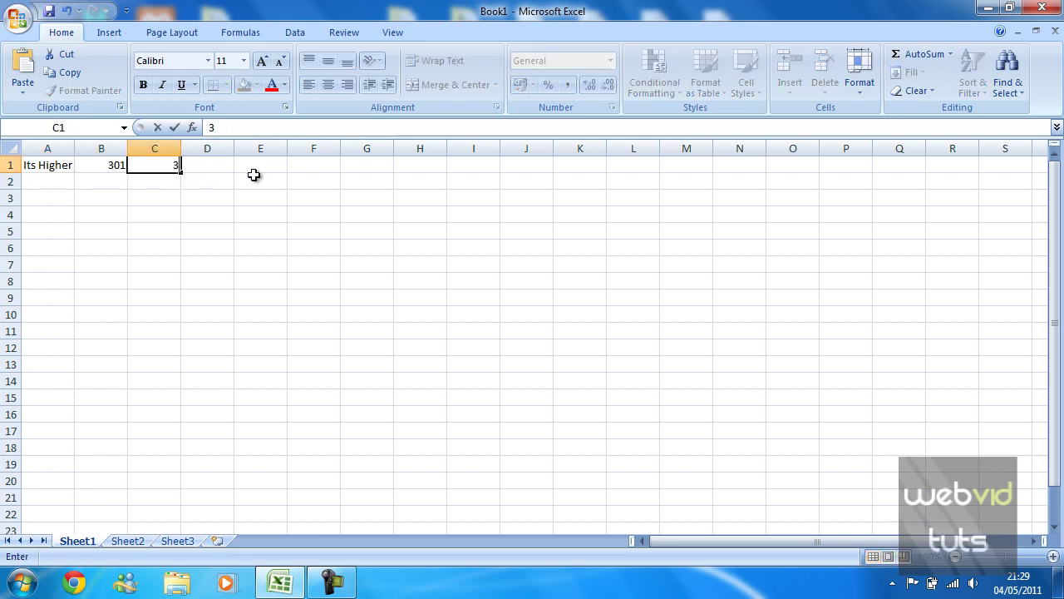
key("Return")
left_click(117, 166)
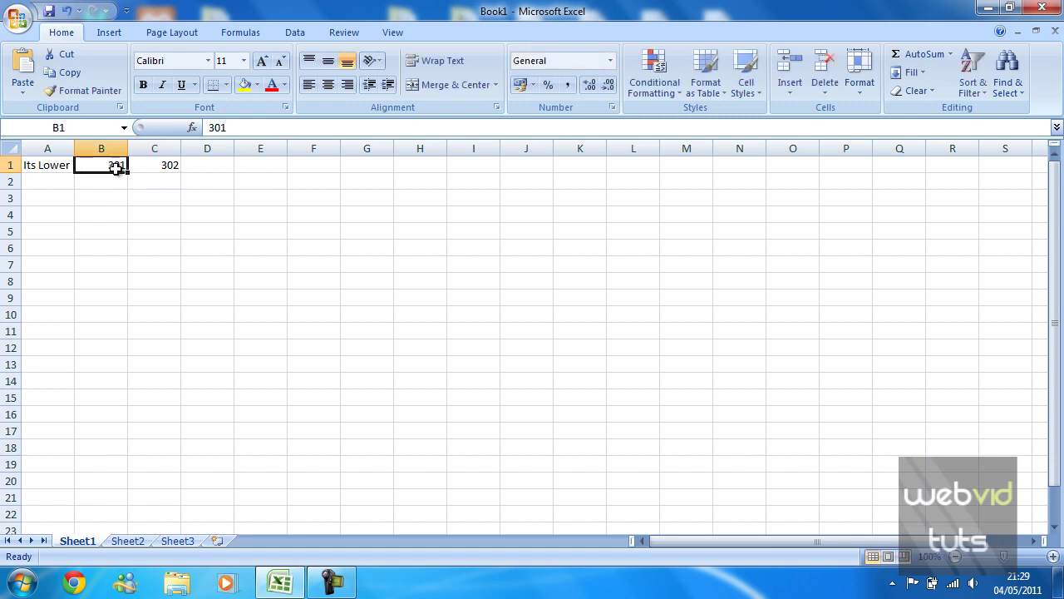
left_click(60, 180)
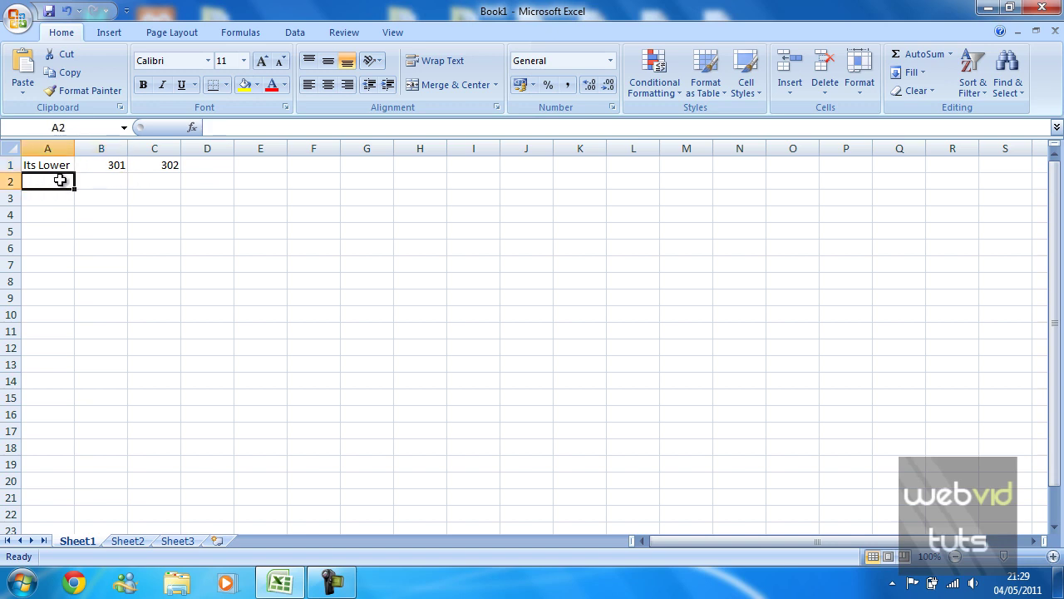
left_click(60, 167)
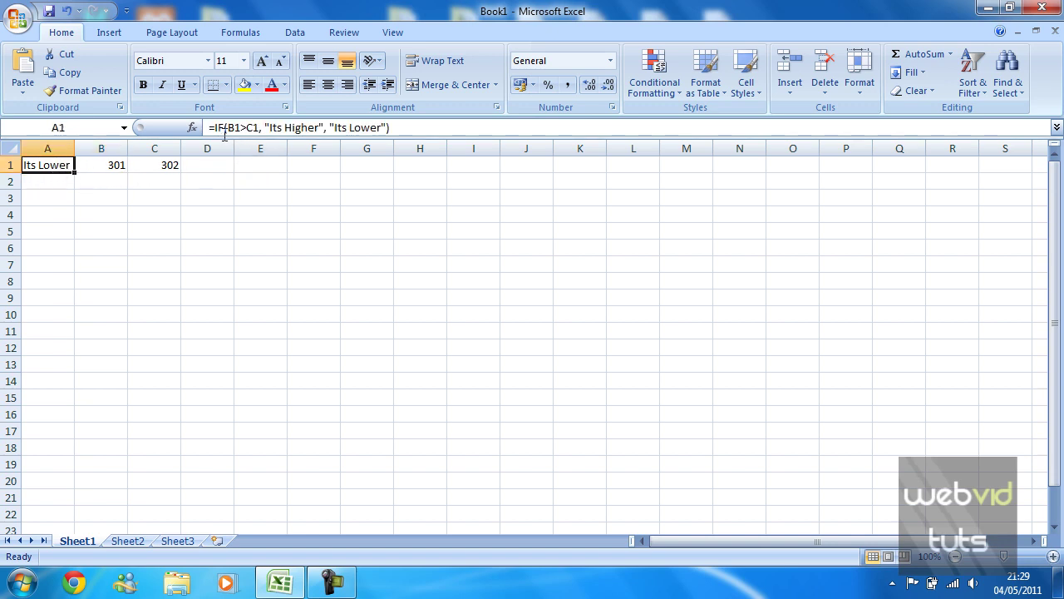